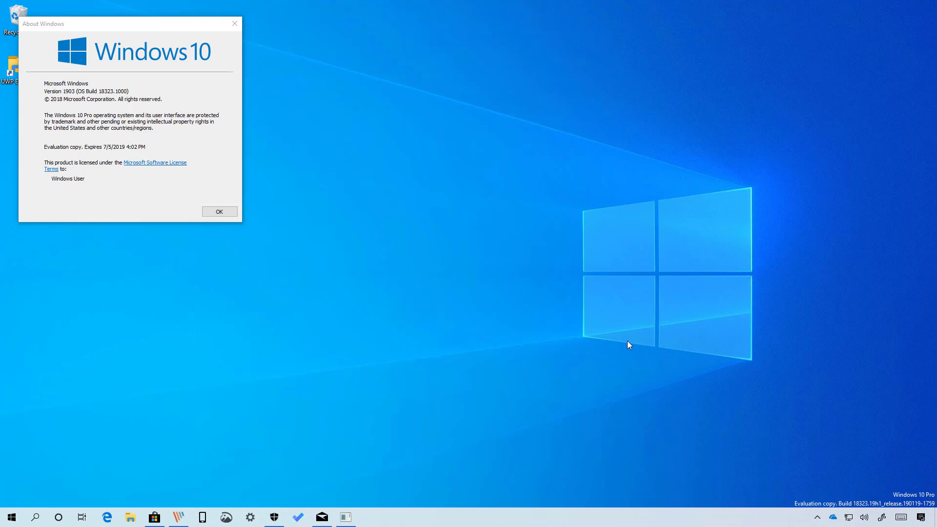
- Focus the About Windows dialog showing build 18323.1000
{"action": "left_click", "coordinate": [222, 155]}
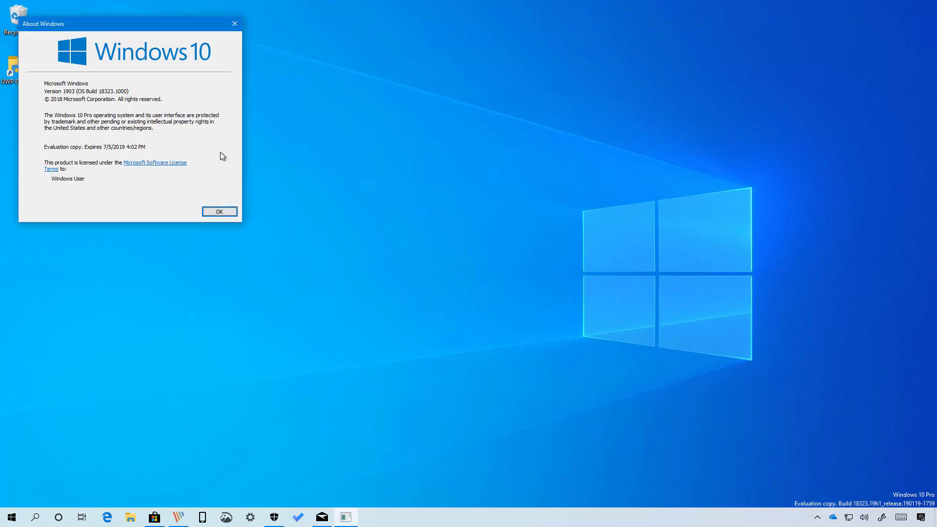